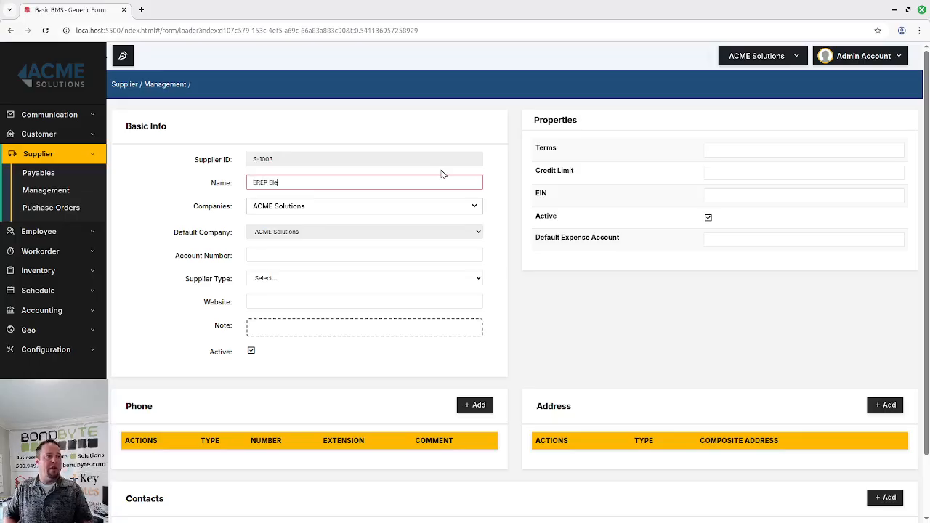
- Save the supplier's name as EREP Electric and set its supplier type to Merchandise
{"action": "key", "text": "Return"}
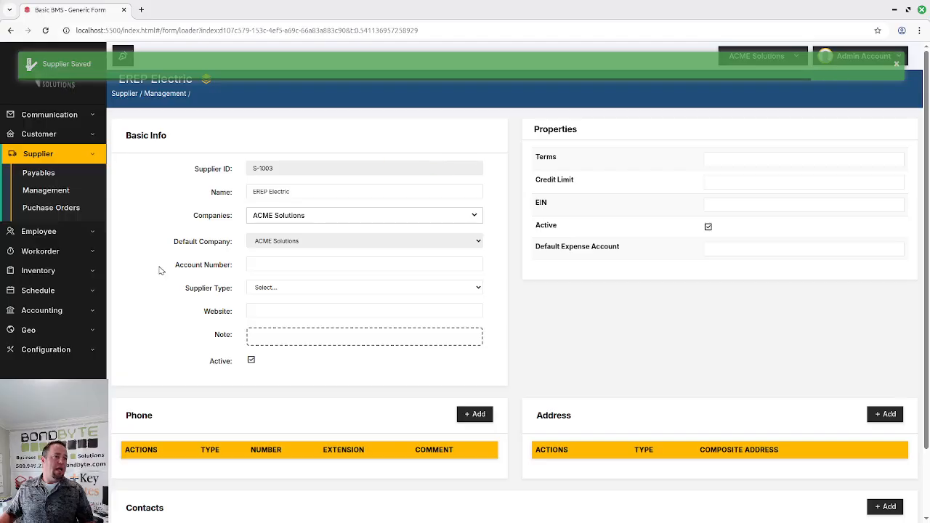
{"action": "left_click", "coordinate": [285, 288]}
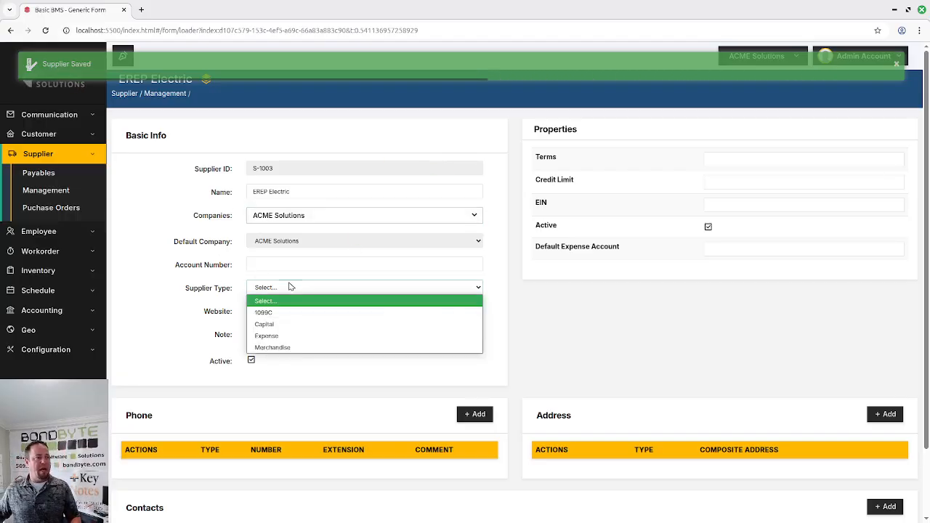
{"action": "left_click", "coordinate": [282, 348]}
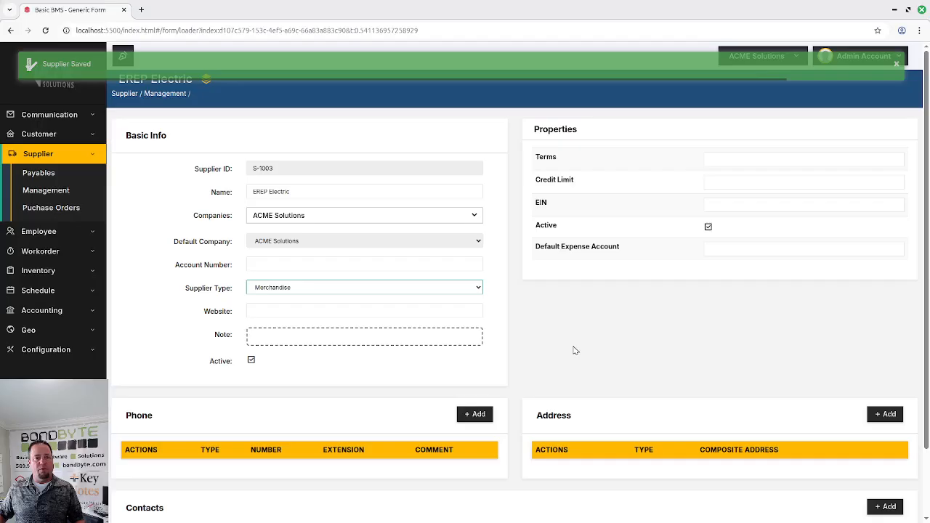
- Start a new phone entry for the supplier and set its type to Primary
{"action": "scroll", "coordinate": [574, 349], "scroll_direction": "down", "scroll_amount": 2}
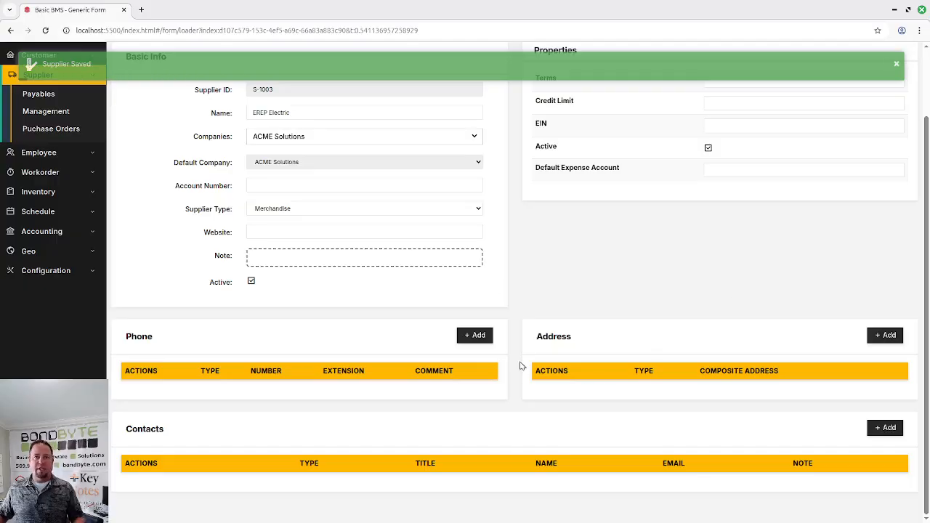
{"action": "left_click", "coordinate": [476, 335]}
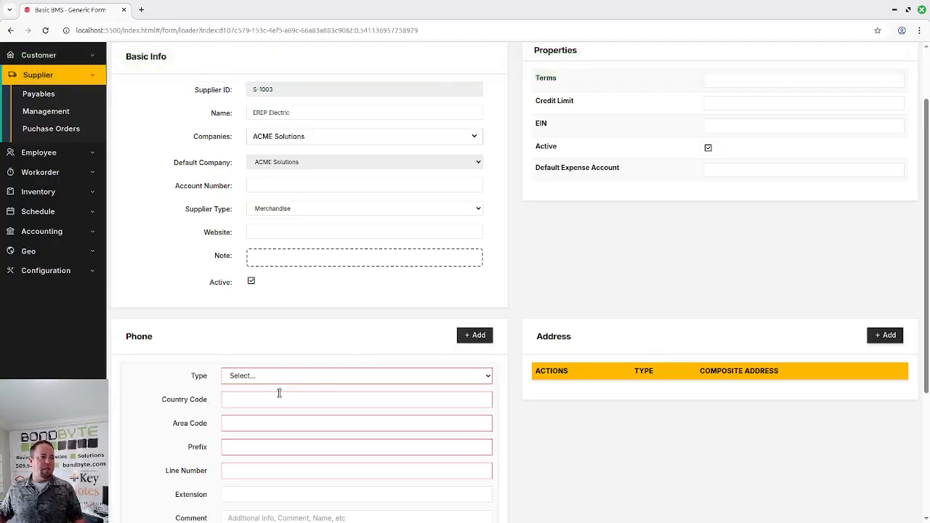
{"action": "scroll", "coordinate": [280, 393], "scroll_direction": "down", "scroll_amount": 2}
{"action": "left_click", "coordinate": [253, 260]}
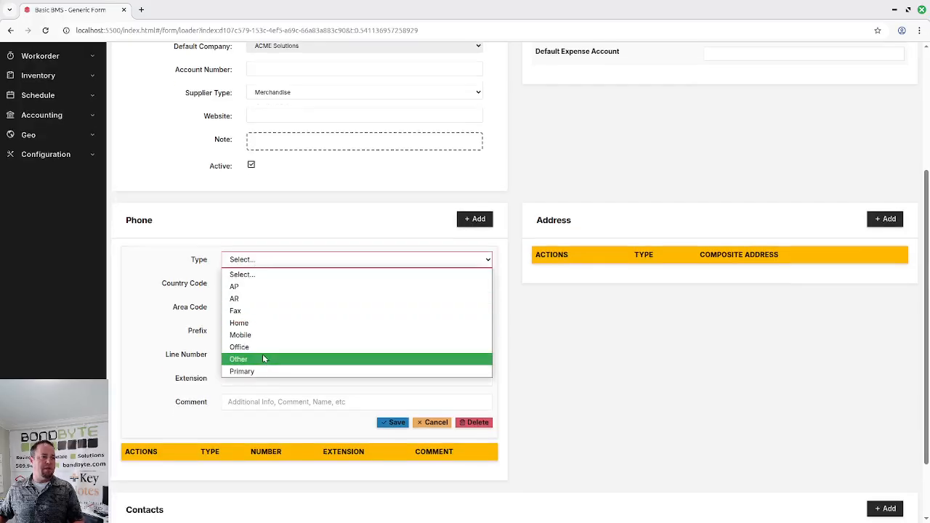
{"action": "left_click", "coordinate": [255, 371]}
- Fill in the phone entry's country code, area code, prefix and line number, and save it
{"action": "left_click", "coordinate": [251, 278]}
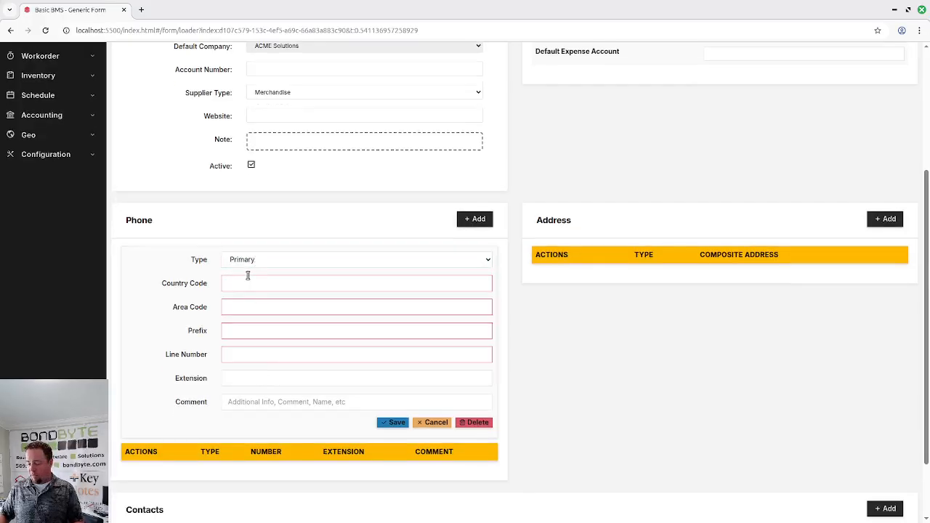
{"action": "type", "text": "1"}
{"action": "key", "text": "Tab"}
{"action": "type", "text": "5"}
{"action": "key", "text": "Tab"}
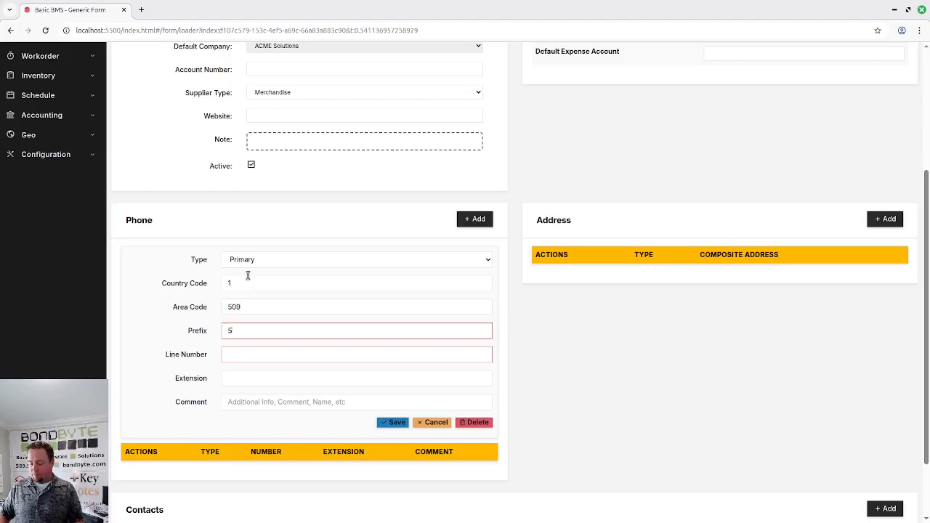
{"action": "key", "text": "Tab"}
{"action": "type", "text": "5"}
{"action": "key", "text": "Tab"}
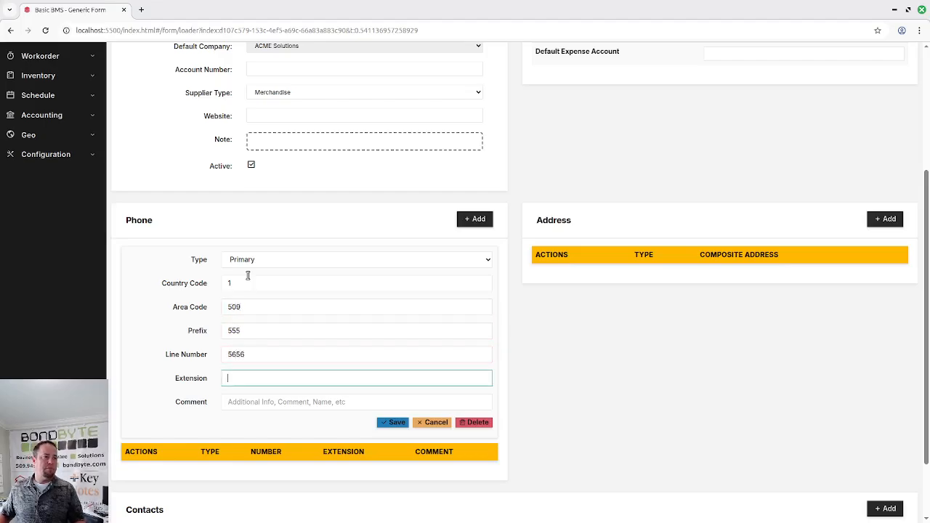
{"action": "left_click", "coordinate": [393, 424]}
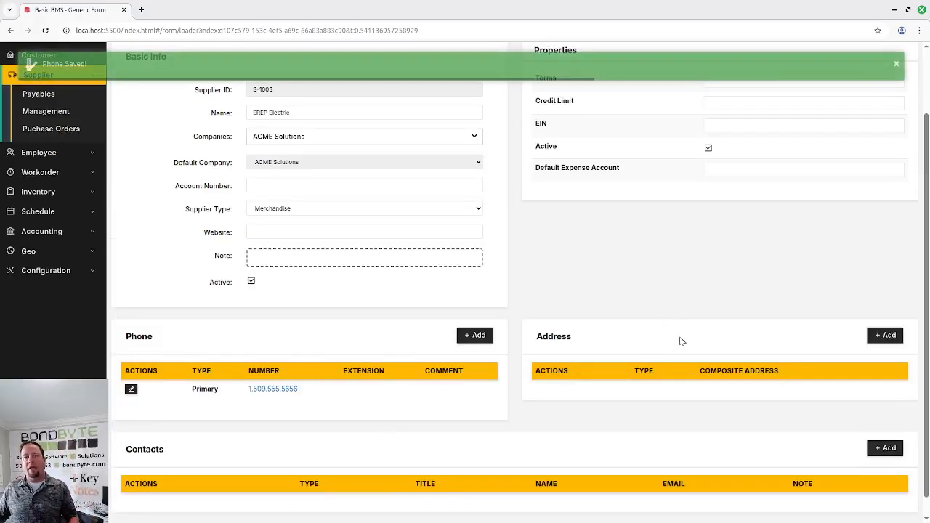
- Open the supplier management list to check the new supplier's entry
{"action": "scroll", "coordinate": [612, 233], "scroll_direction": "up", "scroll_amount": 1}
{"action": "scroll", "coordinate": [612, 234], "scroll_direction": "up", "scroll_amount": 2}
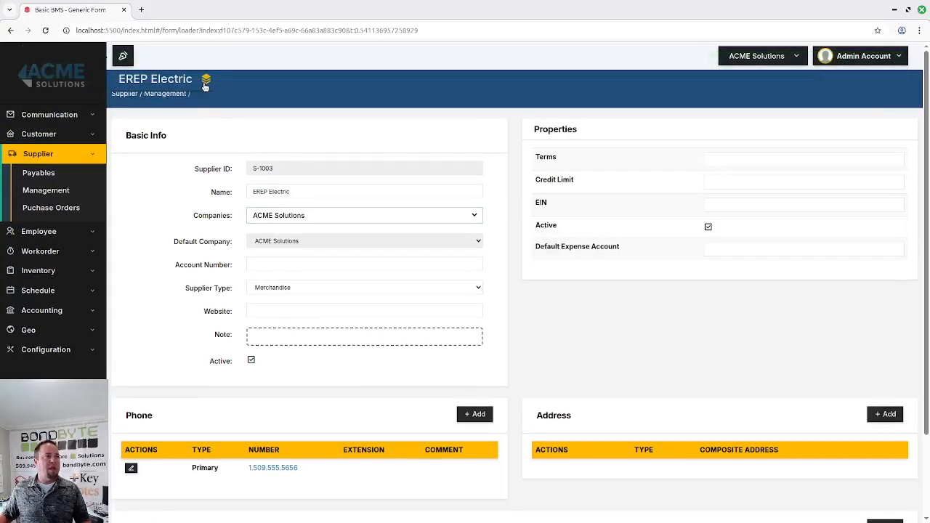
{"action": "left_click", "coordinate": [42, 196]}
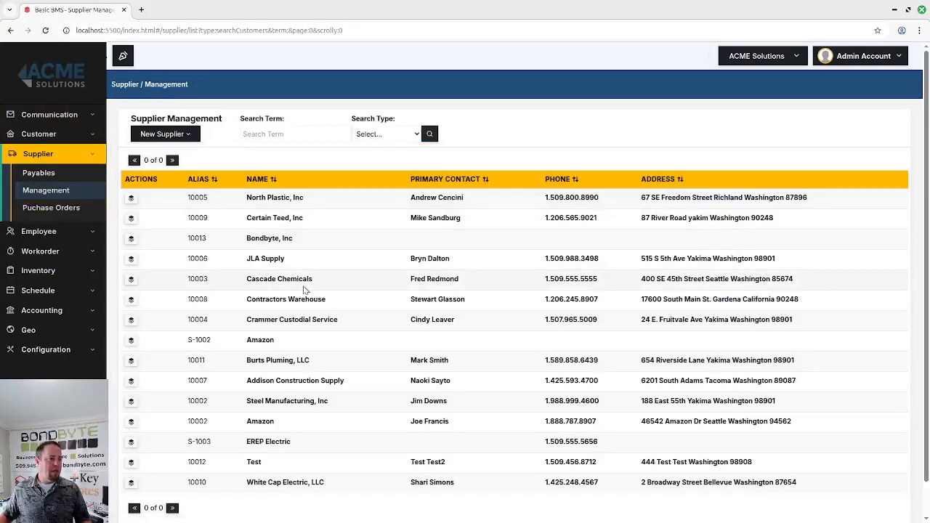
- Create a new Basic payable from the general payables list
{"action": "left_click", "coordinate": [38, 173]}
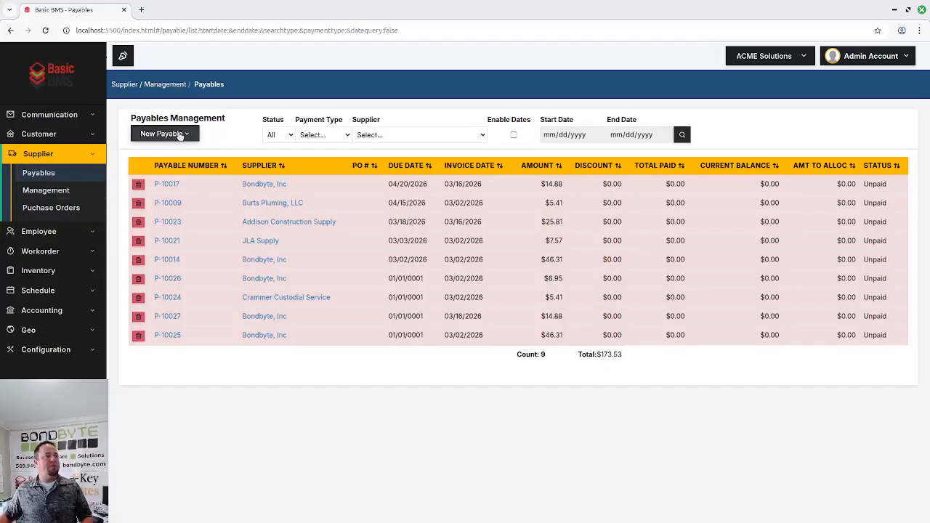
{"action": "left_click", "coordinate": [178, 136]}
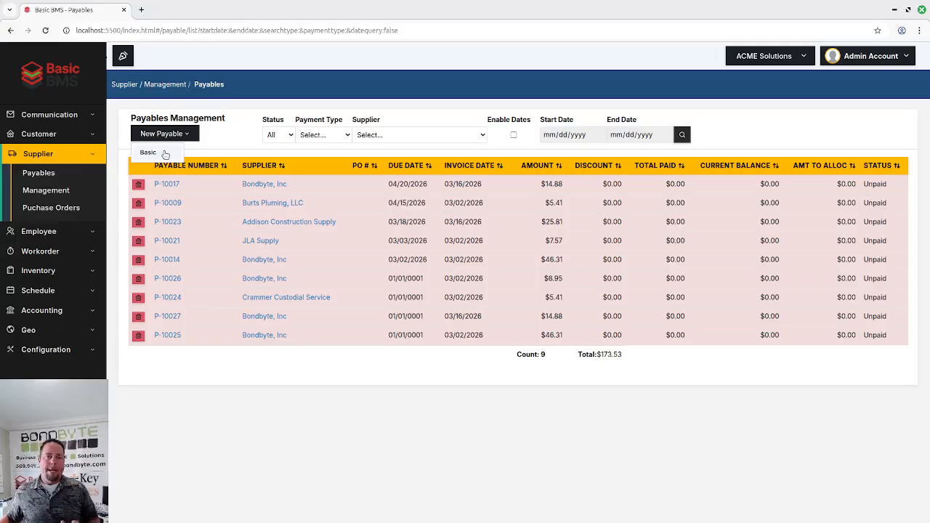
{"action": "left_click", "coordinate": [150, 153]}
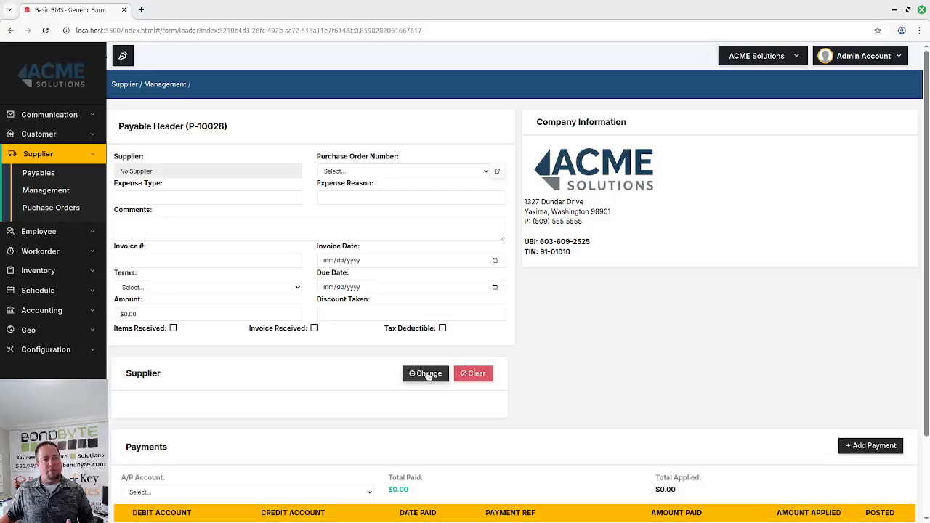
- Search the suppliers without a search term and choose North Plastic, Inc as the payable's supplier
{"action": "left_click", "coordinate": [427, 373]}
{"action": "scroll", "coordinate": [291, 440], "scroll_direction": "down", "scroll_amount": 2}
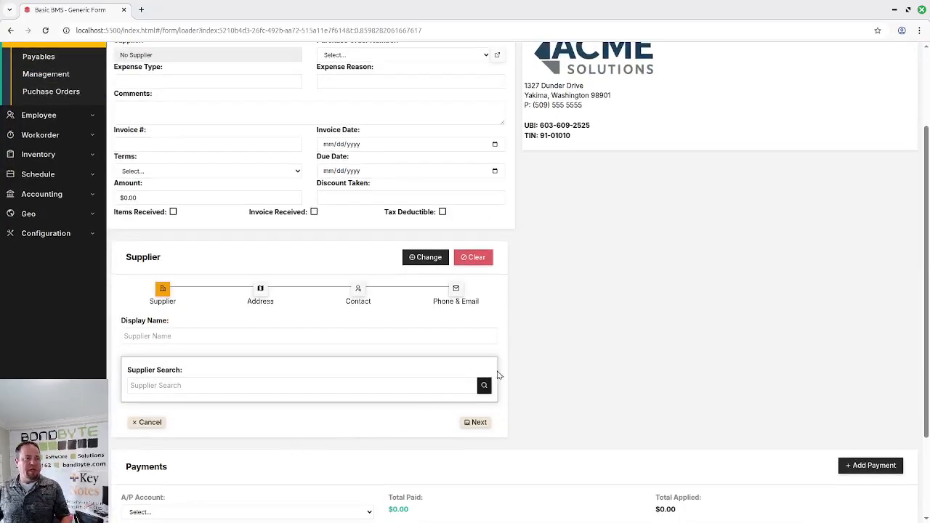
{"action": "left_click", "coordinate": [484, 386]}
{"action": "scroll", "coordinate": [291, 378], "scroll_direction": "down", "scroll_amount": 2}
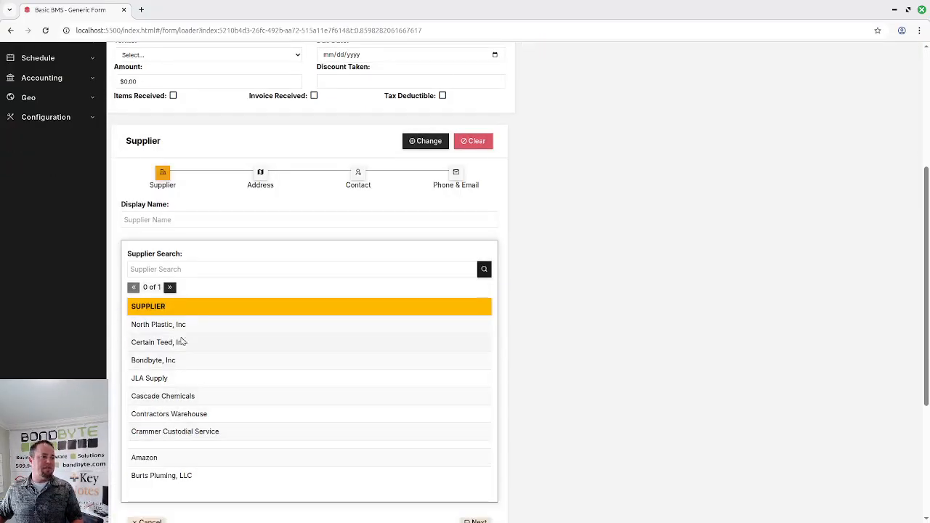
{"action": "left_click", "coordinate": [182, 325]}
{"action": "scroll", "coordinate": [187, 342], "scroll_direction": "down", "scroll_amount": 3}
{"action": "left_click", "coordinate": [475, 356]}
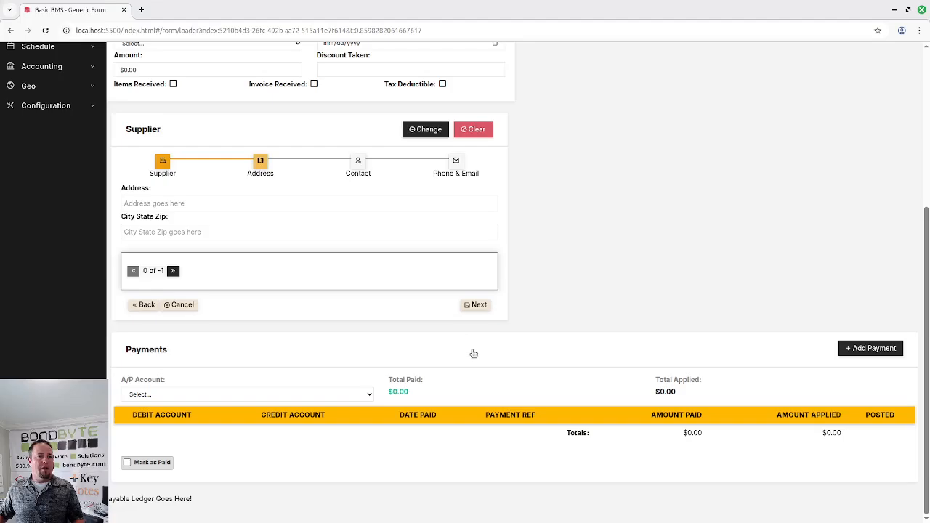
- Select the supplier's listed address, skip the contact and the phone and email choices, and finish the supplier assignment
{"action": "left_click", "coordinate": [396, 308]}
{"action": "left_click", "coordinate": [480, 353]}
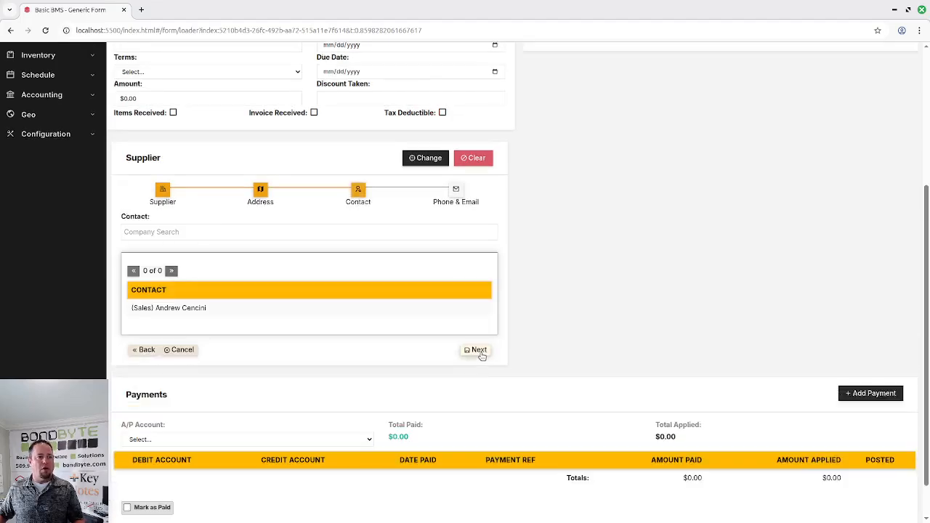
{"action": "left_click", "coordinate": [479, 353]}
{"action": "left_click", "coordinate": [478, 391]}
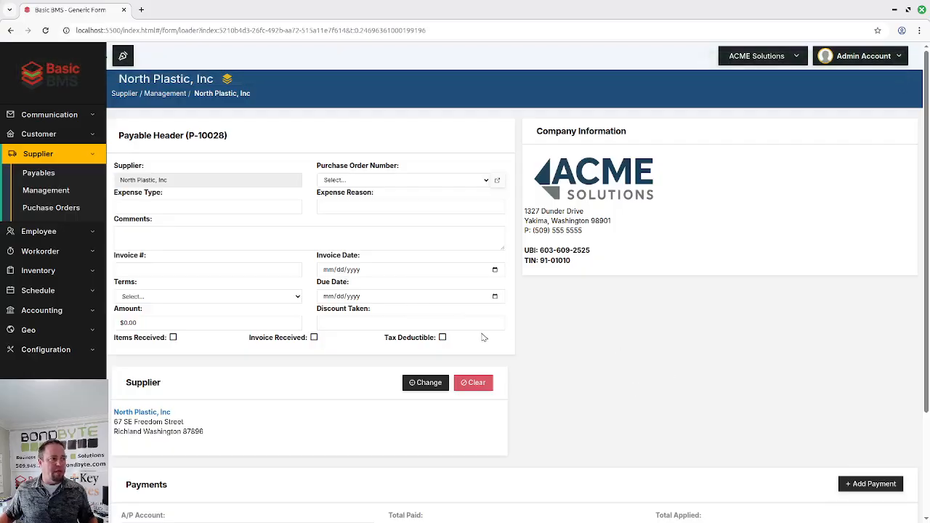
- Open a new payment line on the payable and review its account, date and amount fields
{"action": "scroll", "coordinate": [631, 362], "scroll_direction": "down", "scroll_amount": 2}
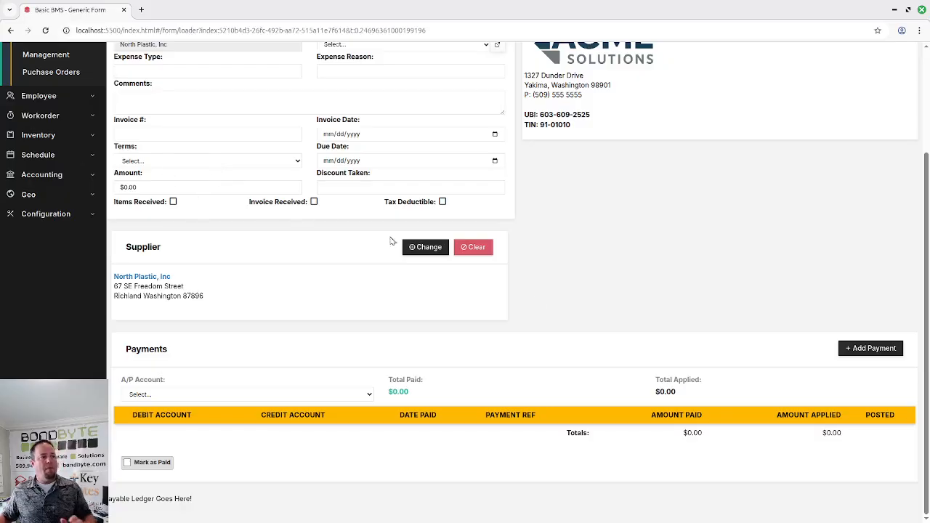
{"action": "left_click", "coordinate": [847, 350]}
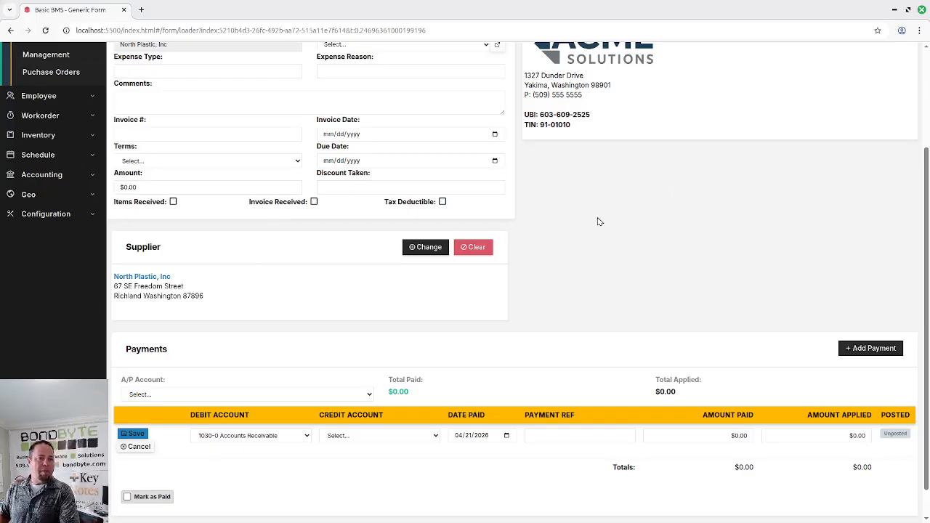
{"action": "scroll", "coordinate": [698, 253], "scroll_direction": "up", "scroll_amount": 2}
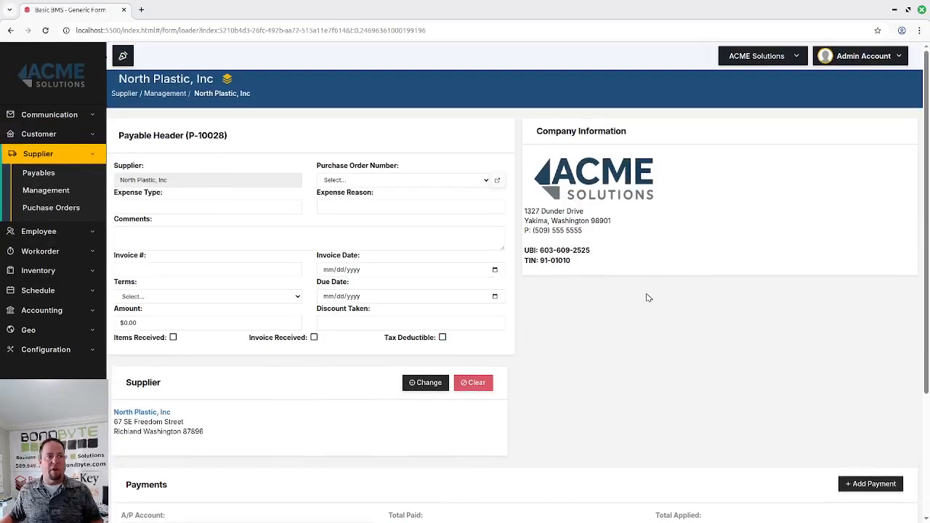
- Open the payables of North Plastic, Inc from the supplier management list
{"action": "left_click", "coordinate": [222, 94]}
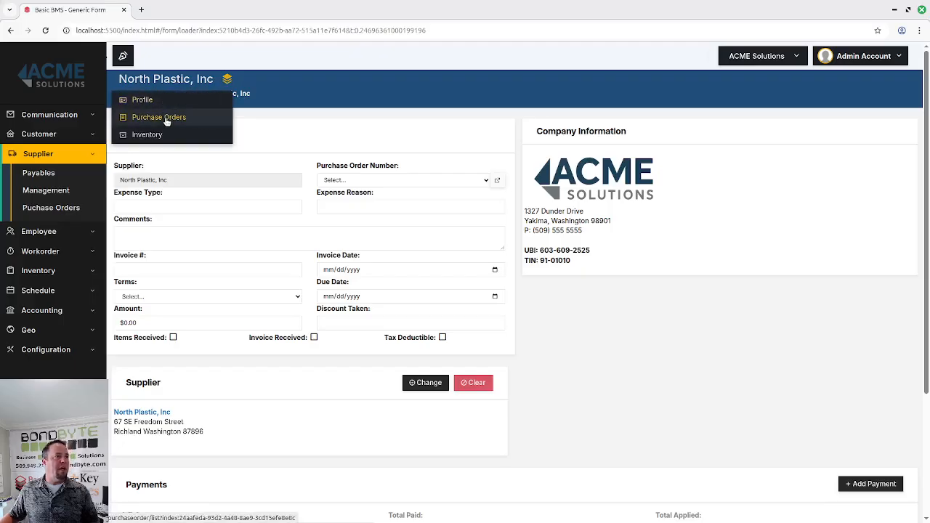
{"action": "left_click", "coordinate": [55, 191]}
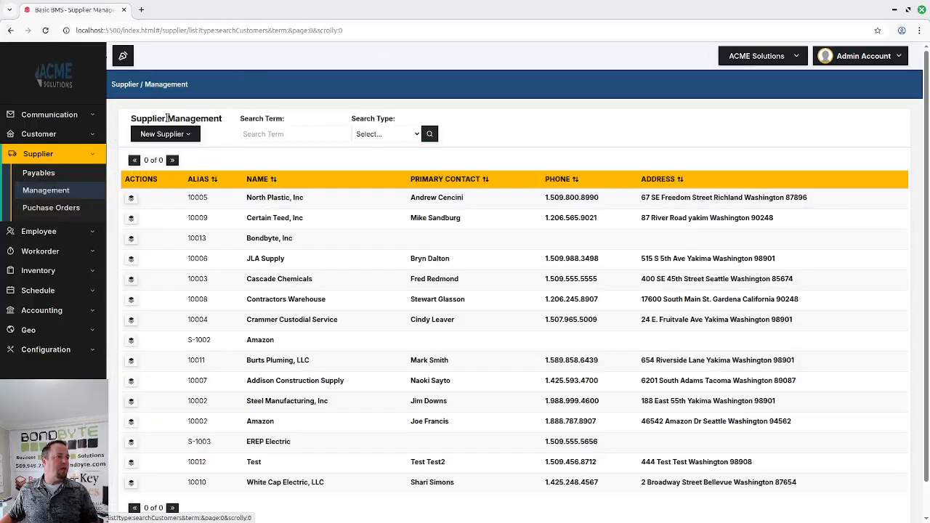
{"action": "left_click", "coordinate": [131, 198]}
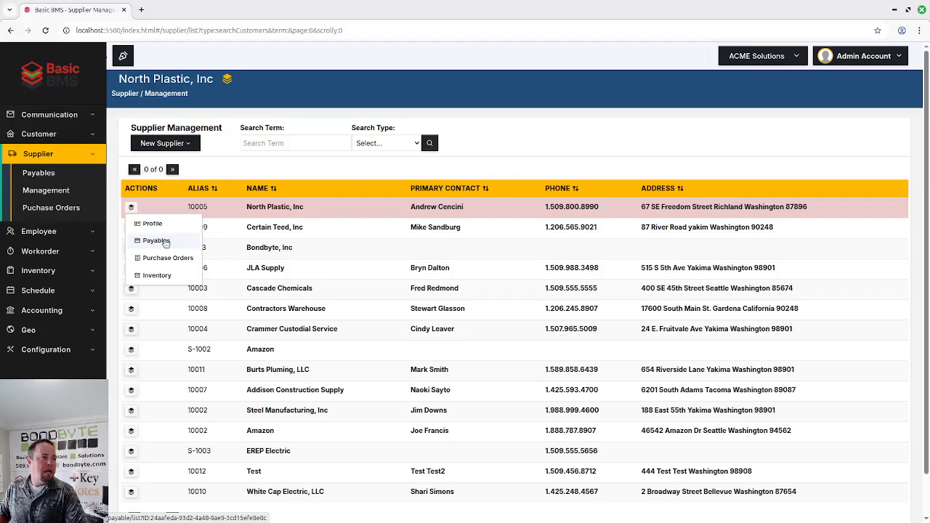
{"action": "left_click", "coordinate": [156, 241]}
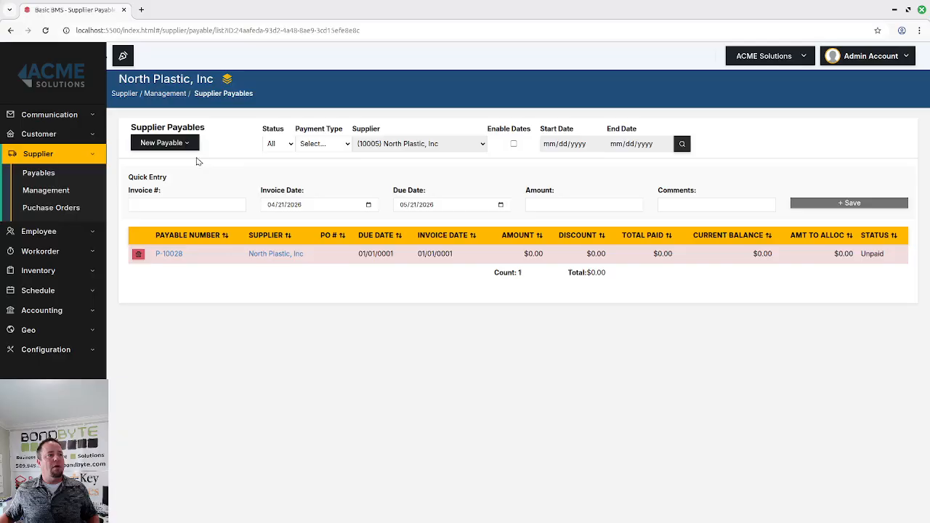
- Save a quick-entry payable with invoice number 101, invoice date 03/21/2026, due date 04/21/2026 and amount $300.00
{"action": "left_click", "coordinate": [155, 205]}
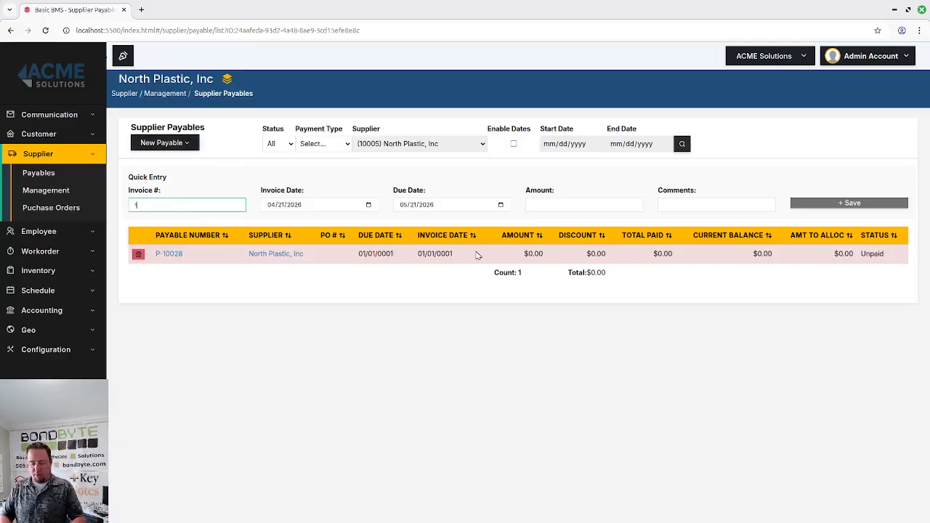
{"action": "key", "text": "Tab"}
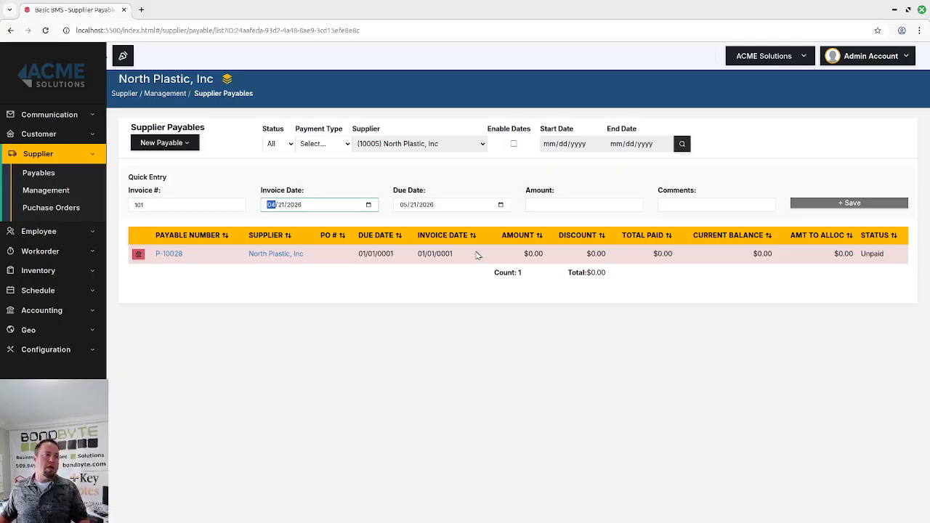
{"action": "type", "text": "03/21"}
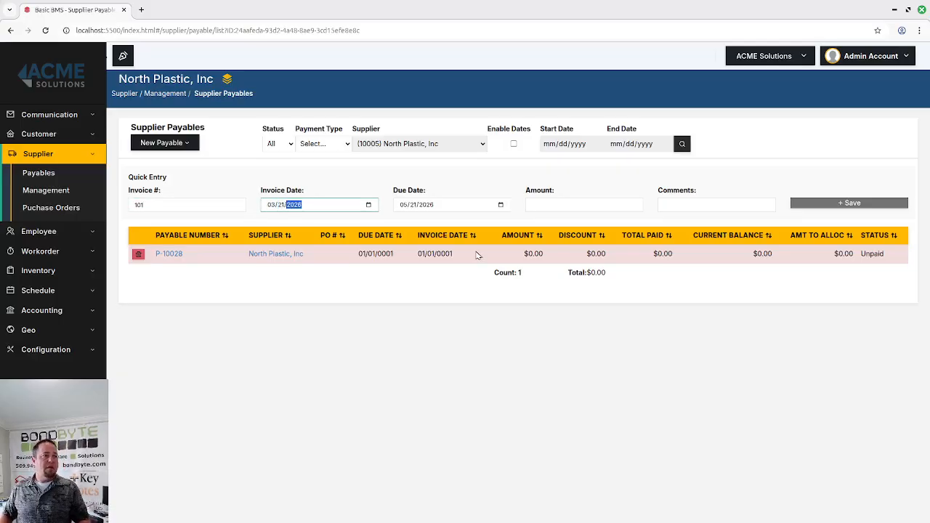
{"action": "key", "text": "Tab"}
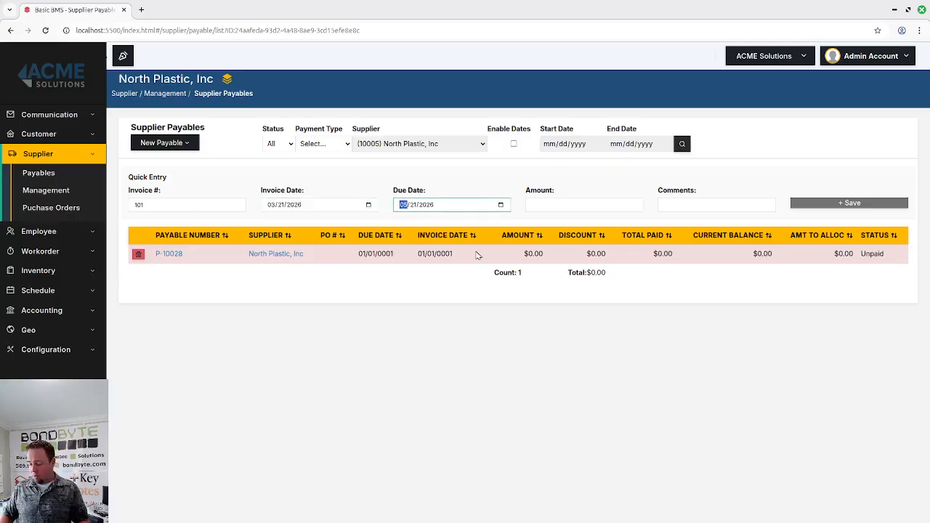
{"action": "type", "text": "0421"}
{"action": "key", "text": "Tab"}
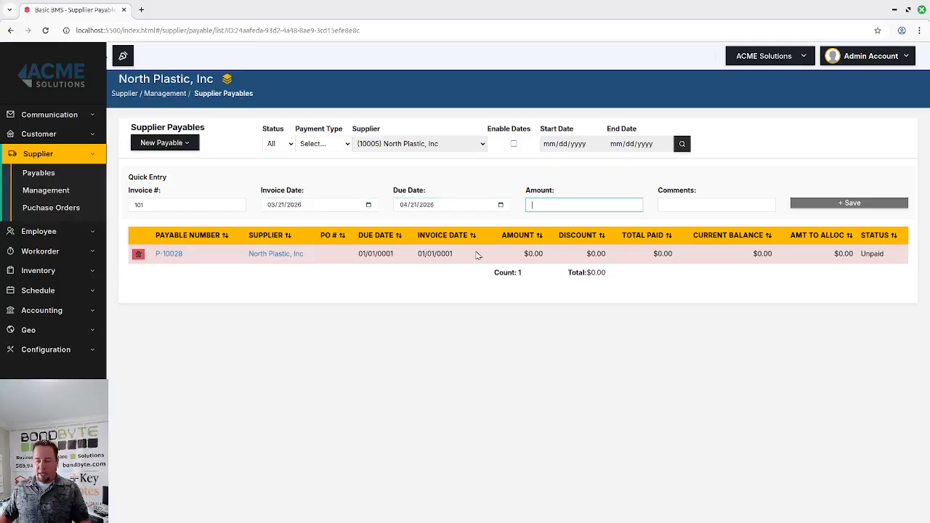
{"action": "key", "text": "Tab"}
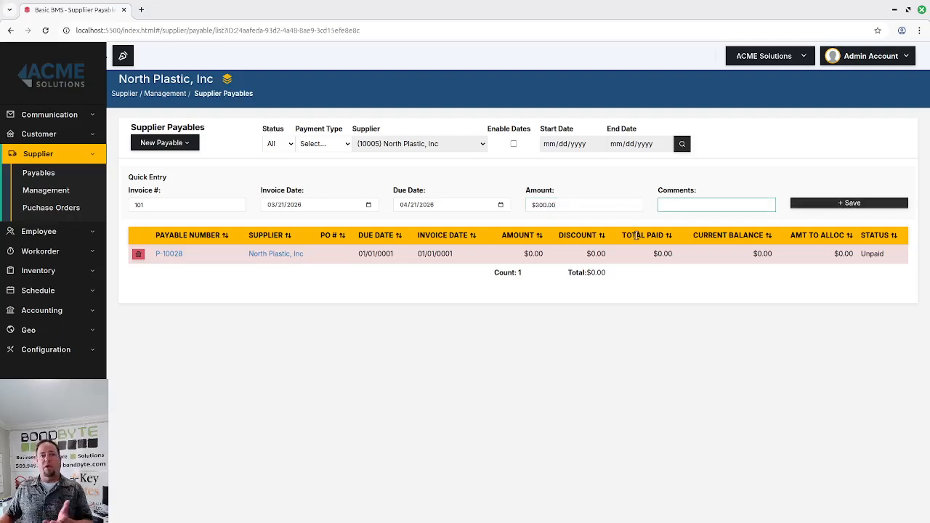
{"action": "left_click", "coordinate": [837, 204]}
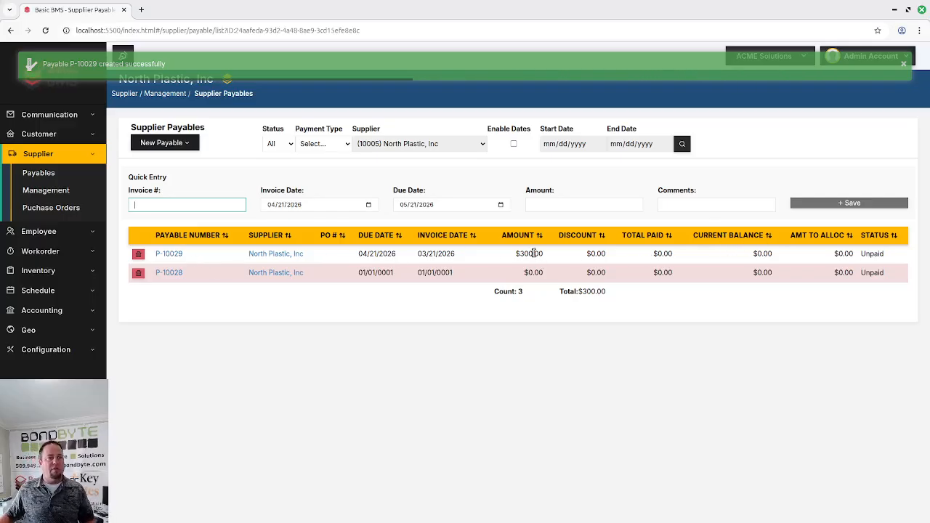
- Create a new Basic payable from North Plastic, Inc's payables, review its form and return to the supplier management list
{"action": "left_click", "coordinate": [182, 144]}
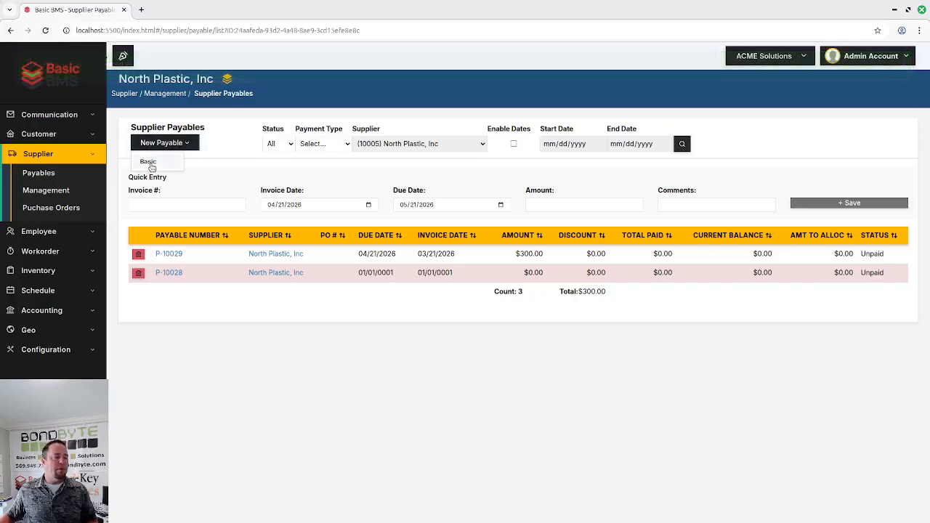
{"action": "left_click", "coordinate": [150, 163]}
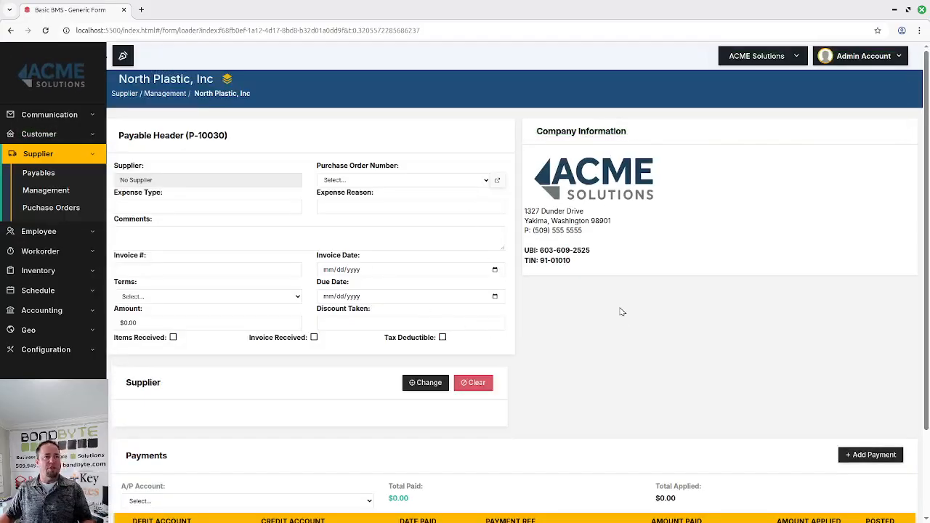
{"action": "scroll", "coordinate": [471, 221], "scroll_direction": "down", "scroll_amount": 2}
{"action": "scroll", "coordinate": [436, 276], "scroll_direction": "up", "scroll_amount": 2}
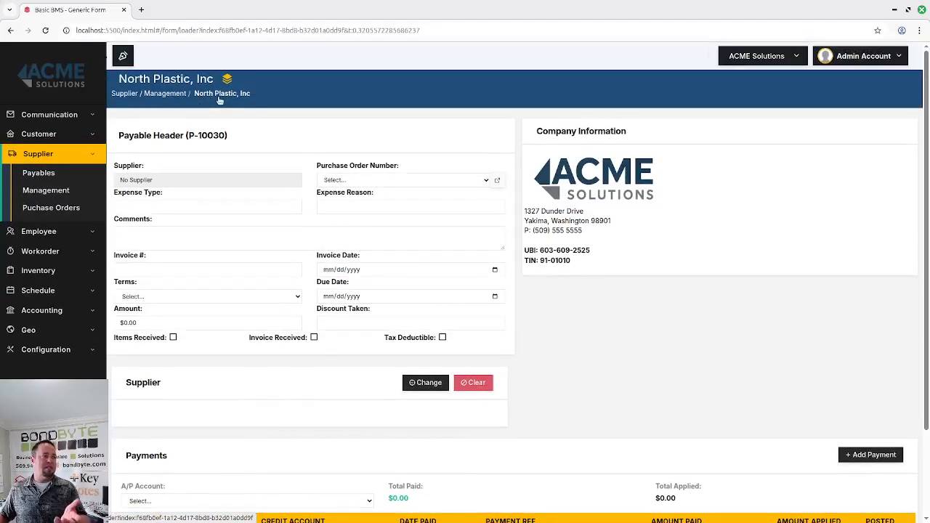
{"action": "left_click", "coordinate": [174, 94]}
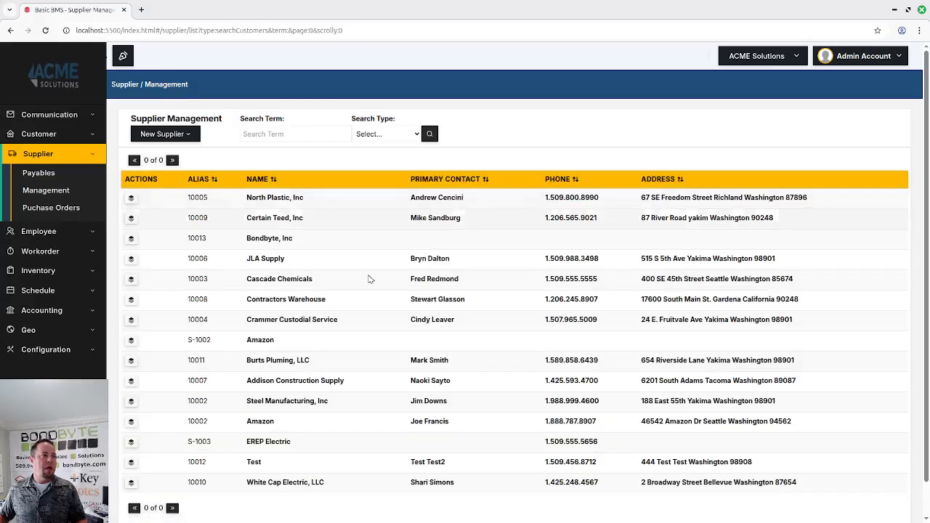